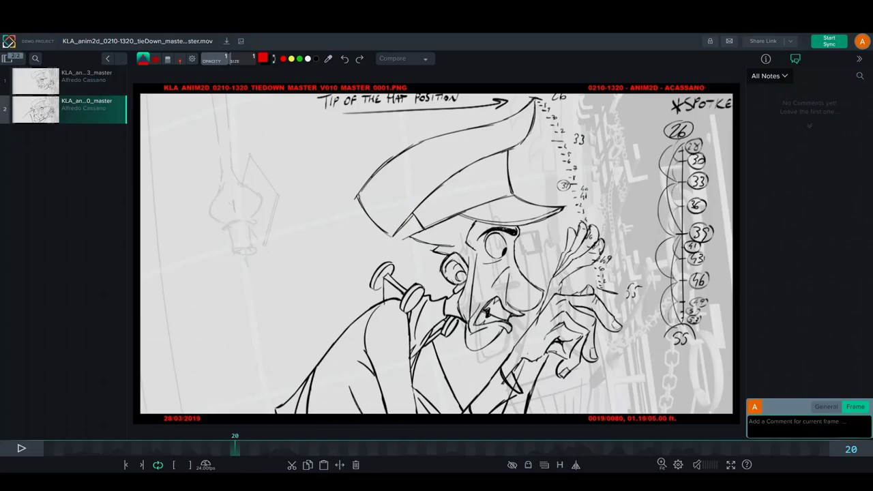
Review the tie-down animation clip by scrubbing its opening frames around frame 16 and playing it through
drag(232, 450, 202, 452)
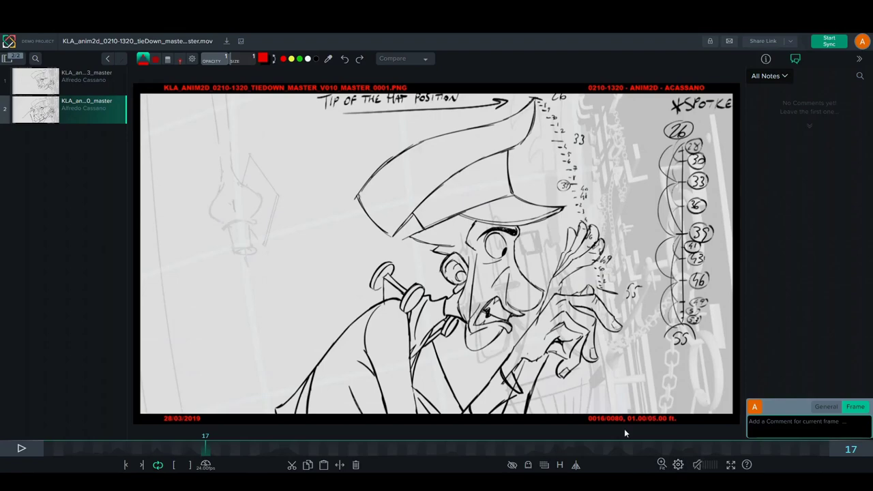
key(space)
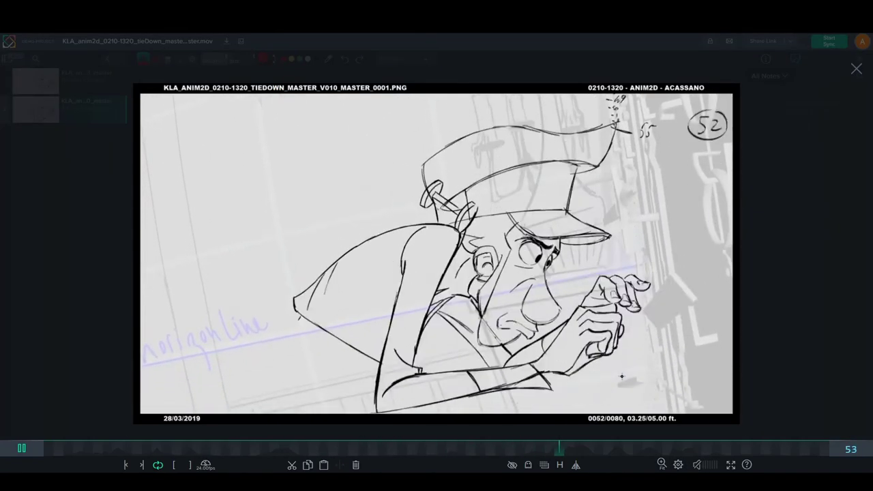
key(space)
click(198, 451)
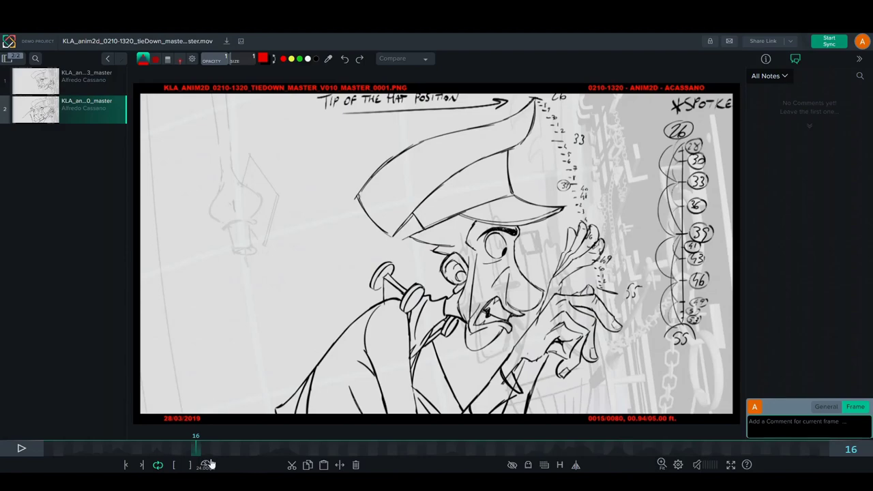
drag(196, 447, 254, 449)
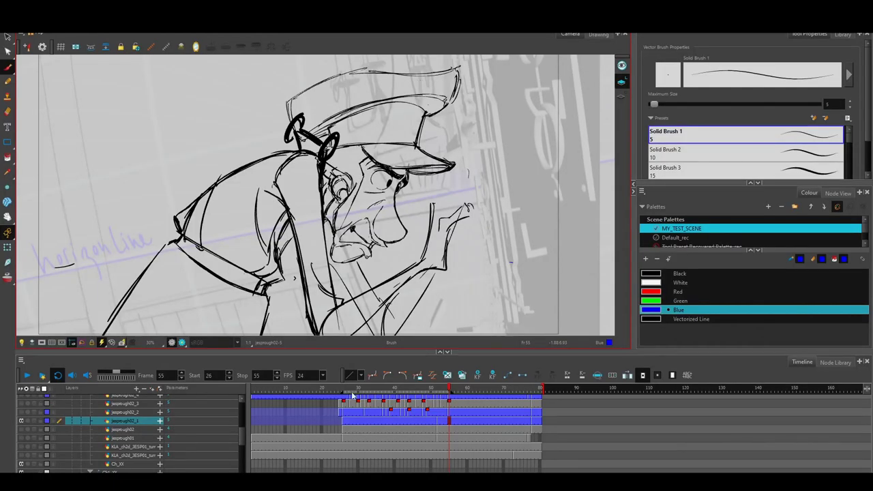
Switch to Toon Boom Harmony and review the rough character animation from frame 26 to frame 55
key(shift+Return)
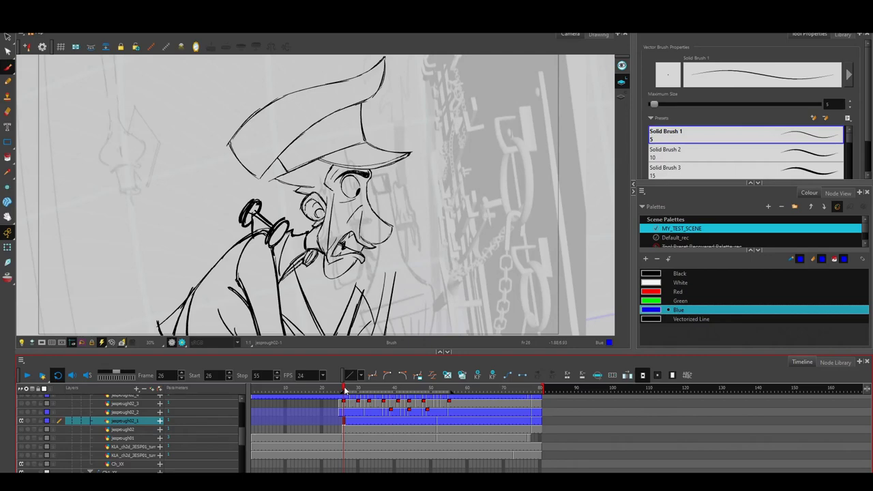
mouse_move(345, 390)
mouse_down()
mouse_move(497, 392)
mouse_move(448, 396)
mouse_up()
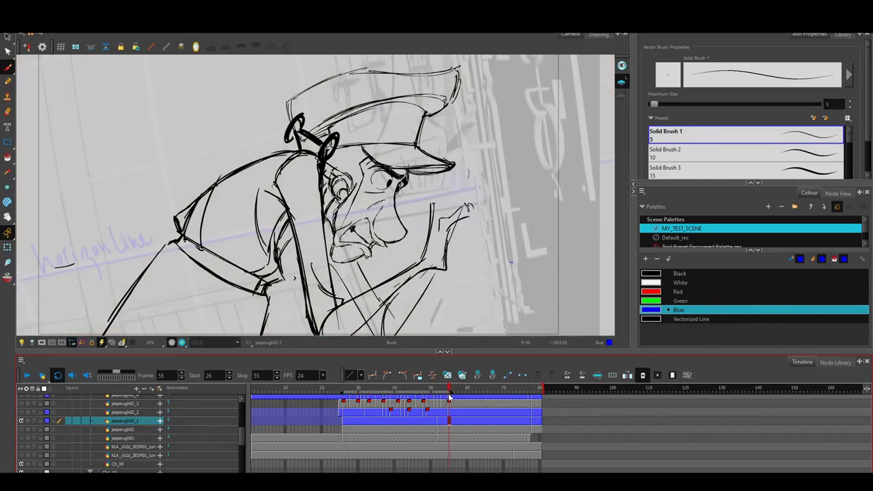
drag(525, 285, 322, 290)
On frame 55, sketch a blue circle with trailing lines in the empty area beside the character and label it with a circled 1
mouse_move(418, 164)
mouse_down()
mouse_move(443, 183)
mouse_move(406, 153)
mouse_move(413, 187)
mouse_up()
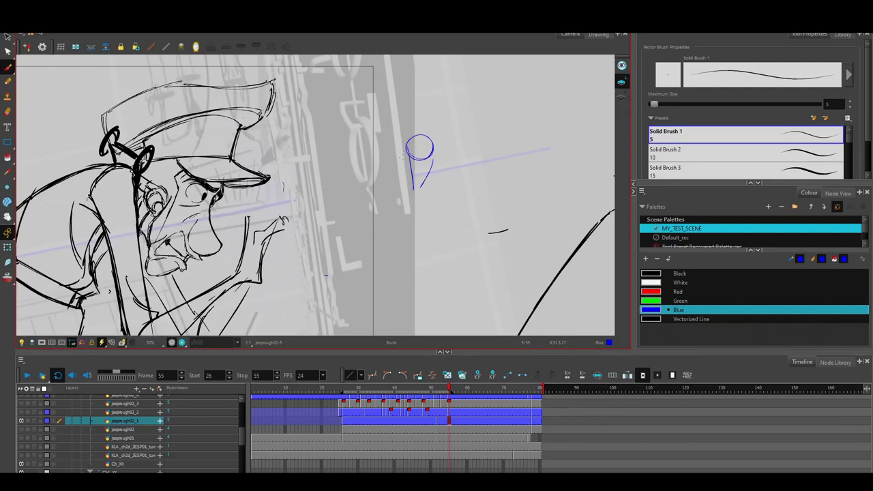
drag(405, 156, 390, 171)
key(alt+s)
key(ctrl+z)
mouse_move(398, 171)
mouse_down()
mouse_move(312, 234)
mouse_move(373, 233)
mouse_up()
drag(394, 191, 355, 249)
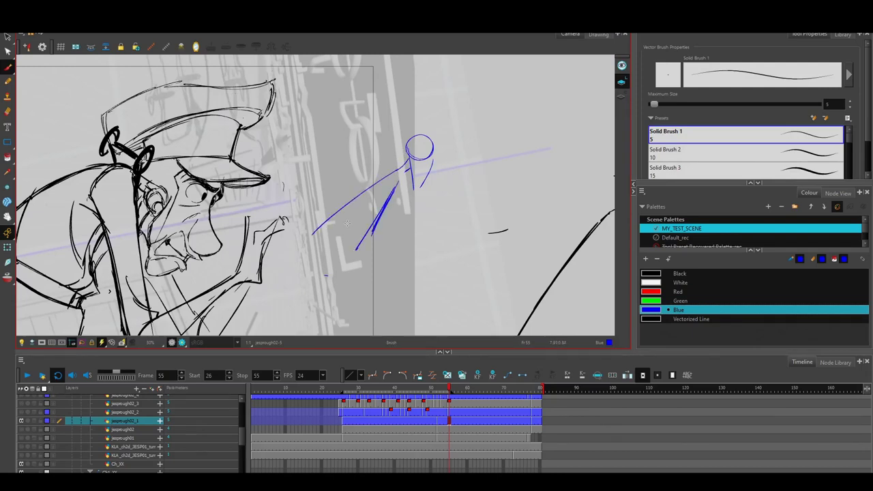
mouse_move(368, 188)
mouse_down()
mouse_move(325, 229)
mouse_move(372, 208)
mouse_up()
drag(483, 116, 480, 114)
drag(483, 113, 491, 107)
Sketch a second circle with trailing lines below the first and link both to a vertical timing chart with tick marks
drag(423, 216, 425, 201)
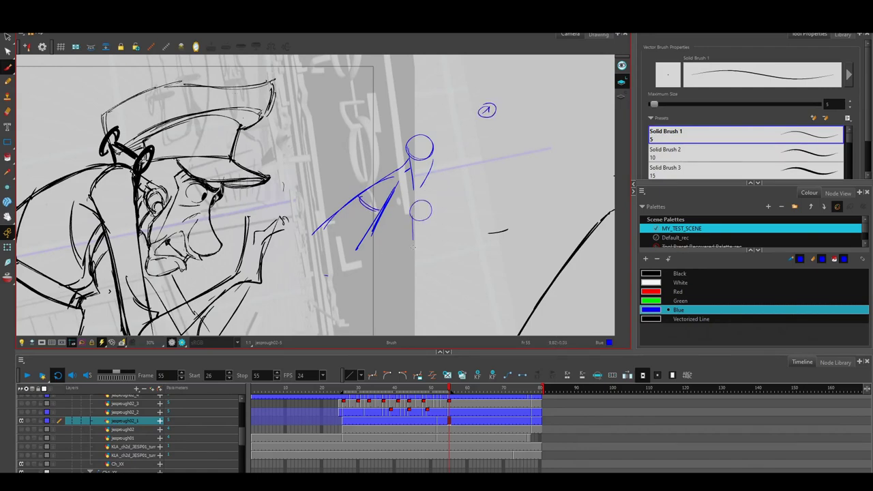
drag(413, 247, 422, 243)
mouse_move(317, 249)
mouse_down()
mouse_move(344, 231)
mouse_move(398, 217)
mouse_up()
mouse_move(351, 269)
mouse_down()
mouse_move(406, 221)
mouse_move(363, 245)
mouse_up()
drag(438, 136, 473, 119)
mouse_move(436, 219)
mouse_down()
mouse_move(484, 263)
mouse_move(474, 255)
mouse_up()
drag(484, 123, 479, 251)
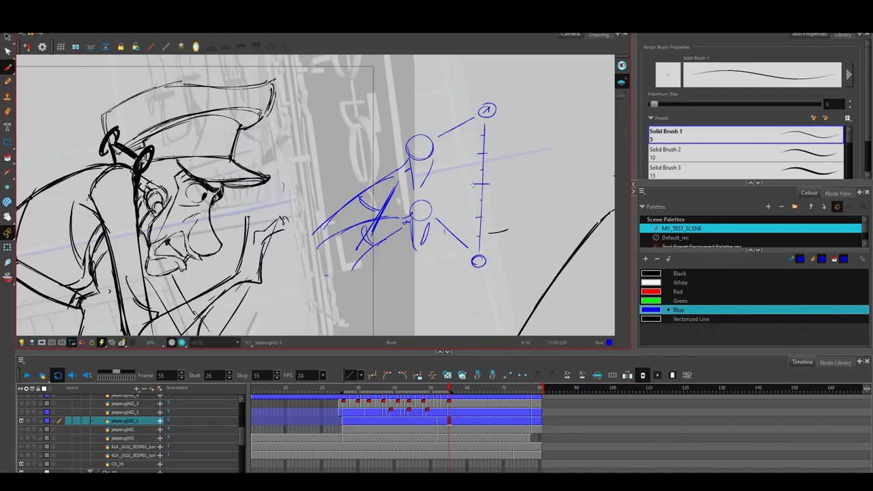
Draw an in-between circle with its trailing lines between the two extreme positions of the blue diagram
drag(407, 176, 412, 211)
drag(423, 185, 415, 220)
drag(320, 236, 393, 191)
drag(363, 242, 404, 196)
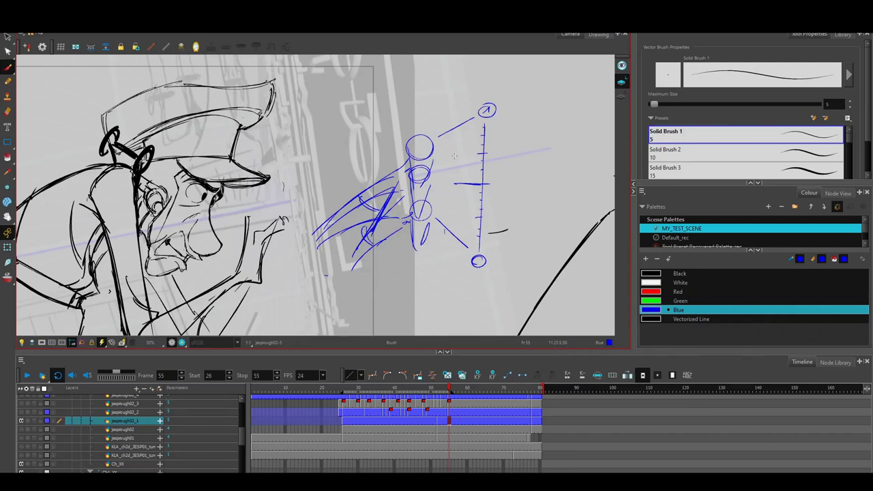
drag(413, 186, 407, 214)
Circle the tip of the hat, mark spacing ticks down beside it, and add more in-between circles to the blue diagram
drag(315, 236, 464, 253)
mouse_move(424, 91)
mouse_down()
mouse_move(413, 97)
mouse_move(437, 95)
mouse_up()
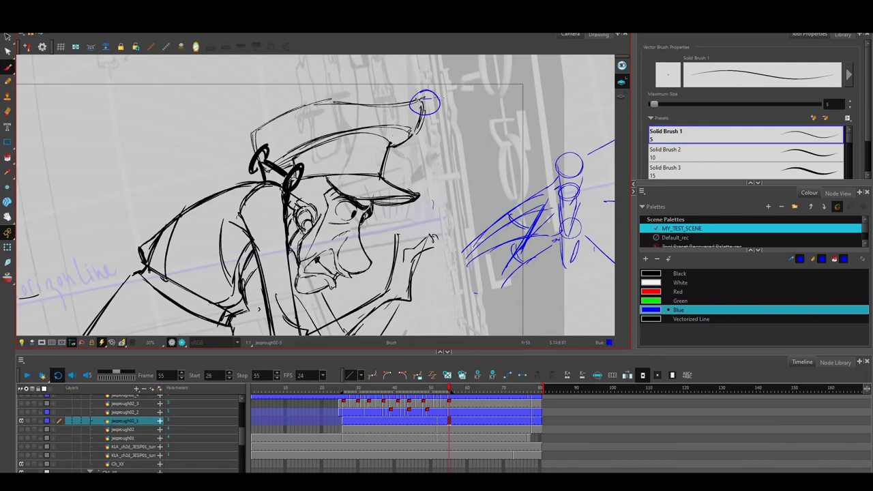
drag(431, 99, 462, 97)
drag(443, 108, 453, 108)
drag(535, 261, 451, 251)
mouse_move(413, 310)
mouse_down()
mouse_move(501, 248)
mouse_move(491, 312)
mouse_up()
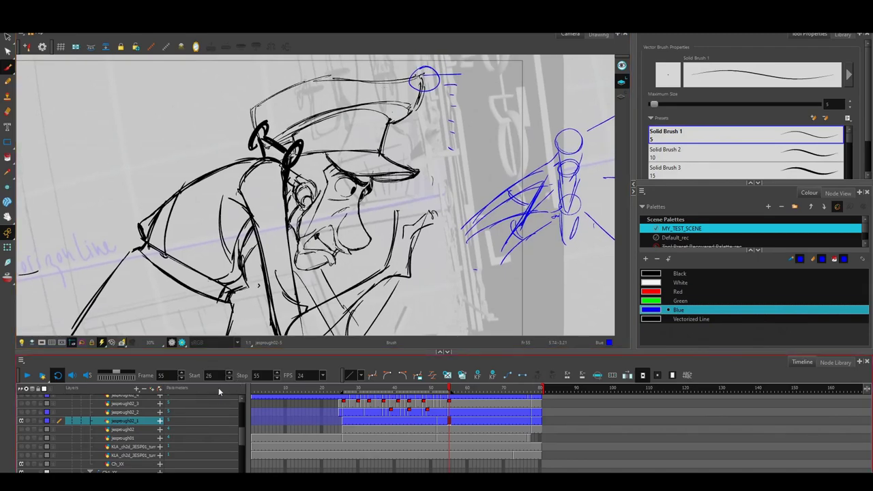
drag(538, 205, 431, 197)
drag(459, 128, 464, 215)
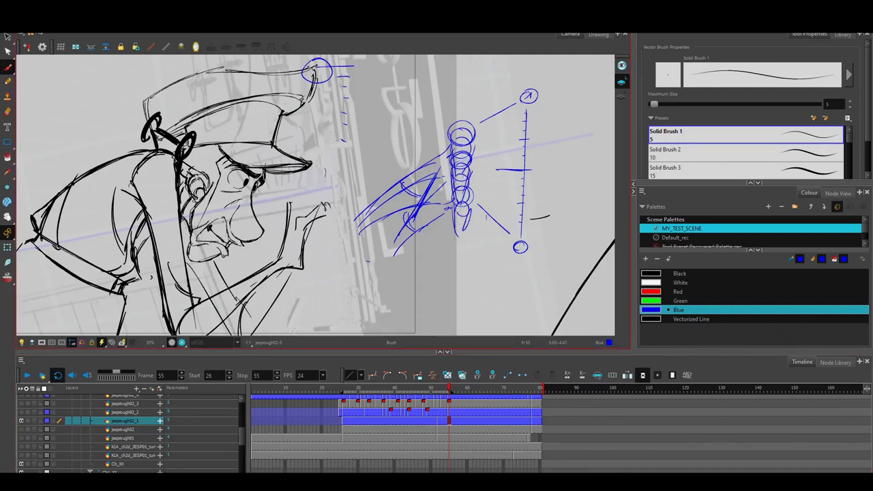
Show the jesprough02_2 layer, hide jesprough02_1, and return to frame 26 with the whole character in view
click(21, 412)
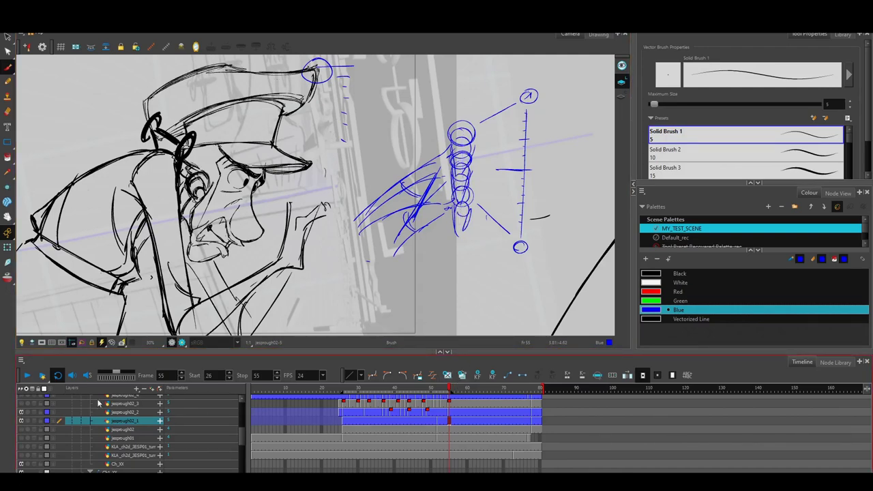
click(21, 421)
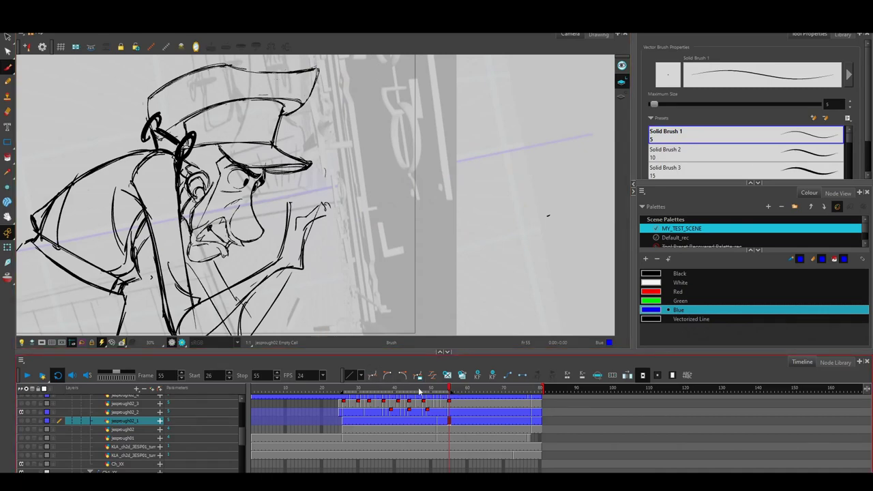
click(344, 389)
scroll(241, 435, down, 5)
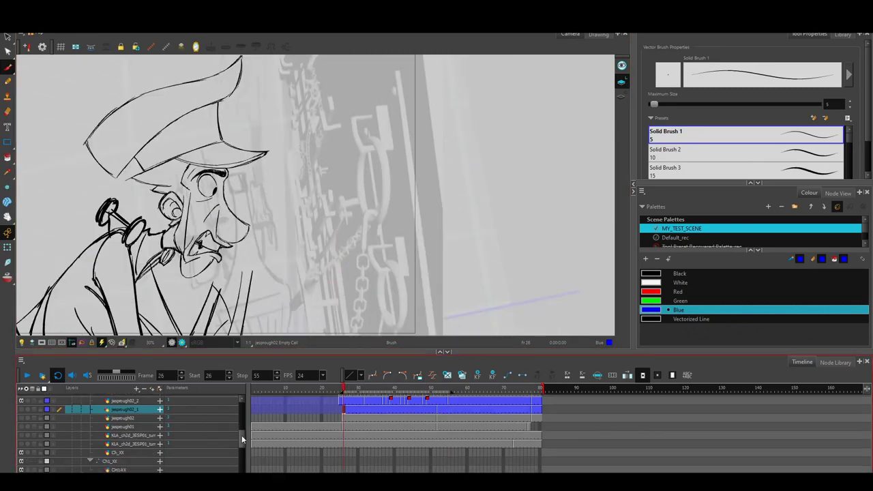
click(21, 468)
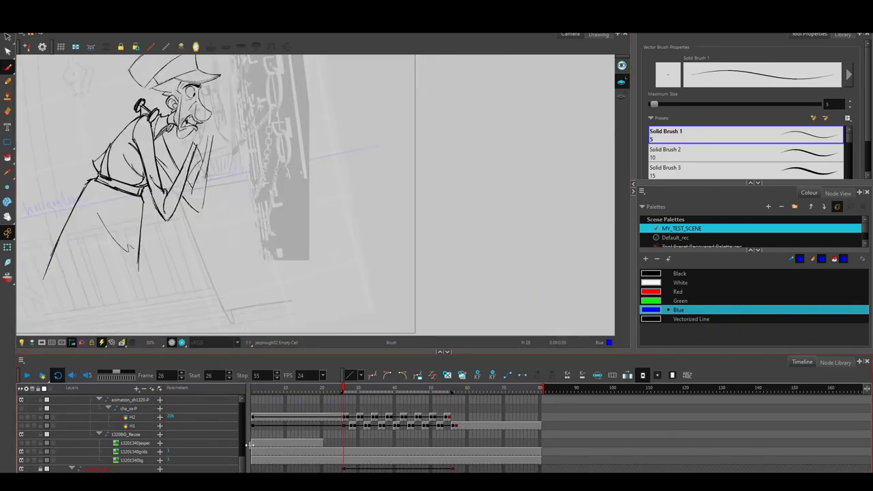
drag(243, 463, 243, 431)
drag(272, 274, 379, 351)
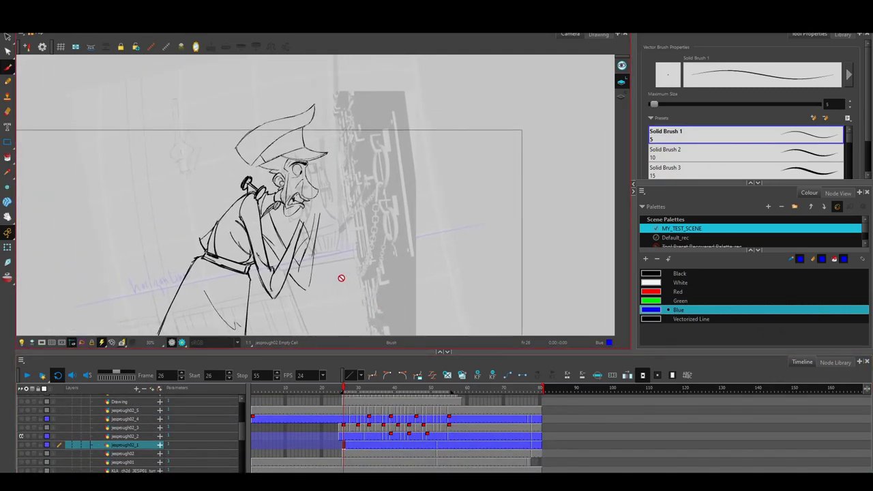
Play the isolated head and hat animation and scrub it from frame 26 to frame 52
click(27, 376)
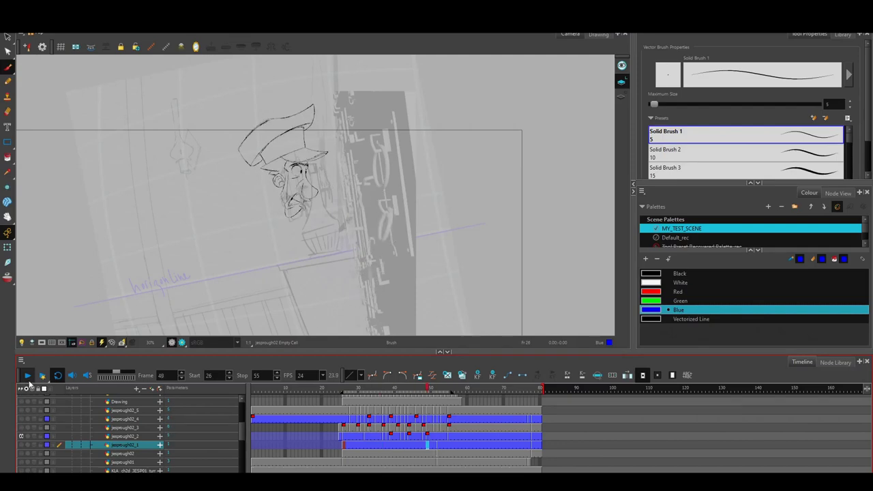
drag(356, 387, 347, 387)
key(ctrl+space)
mouse_move(354, 104)
mouse_down()
mouse_move(374, 147)
mouse_move(383, 105)
mouse_up()
drag(346, 389, 437, 393)
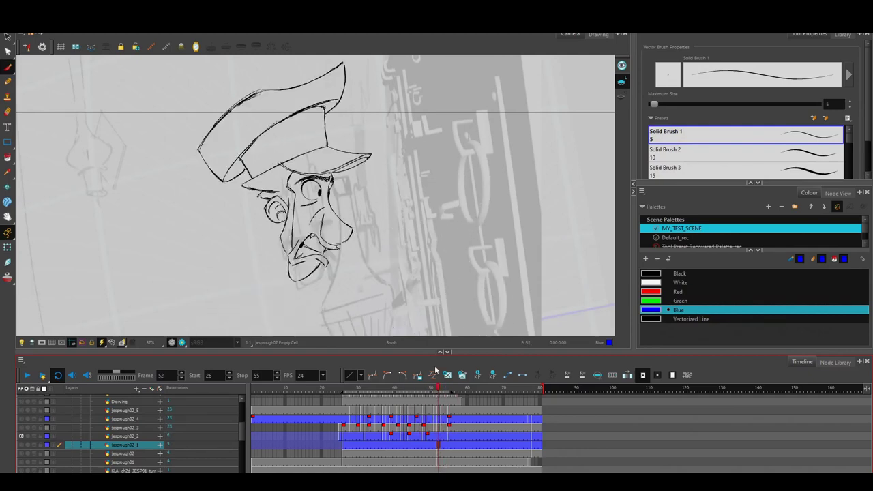
Hide the jesprough02_2 layer, show jesprough02_1 again, and go back to the pose on frame 26
click(21, 435)
click(22, 445)
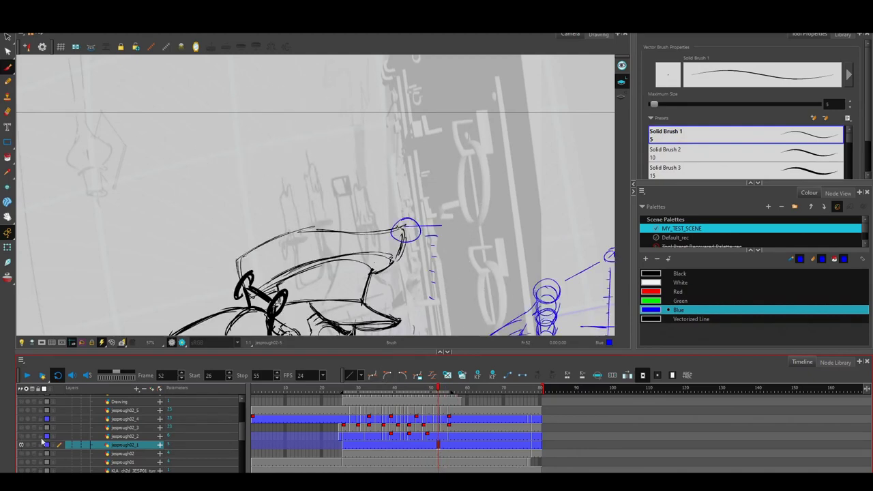
key(space)
drag(441, 305, 427, 149)
mouse_move(496, 232)
mouse_down()
mouse_move(449, 240)
mouse_move(410, 210)
mouse_up()
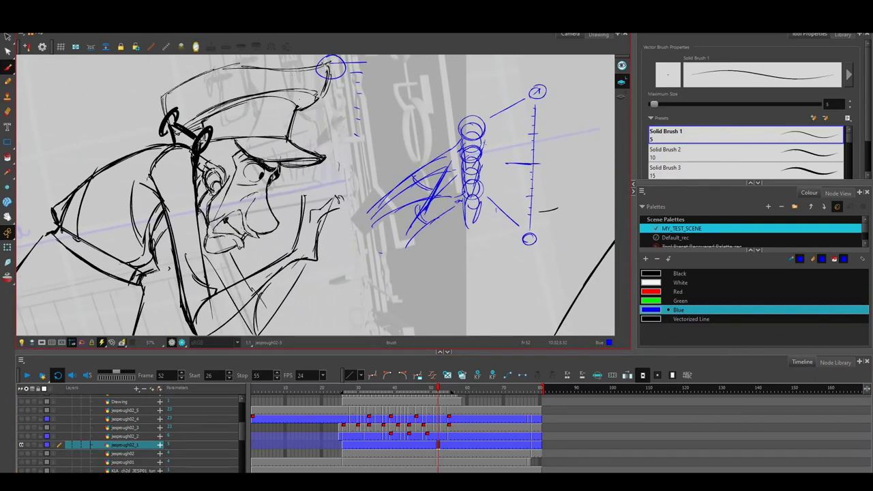
click(344, 393)
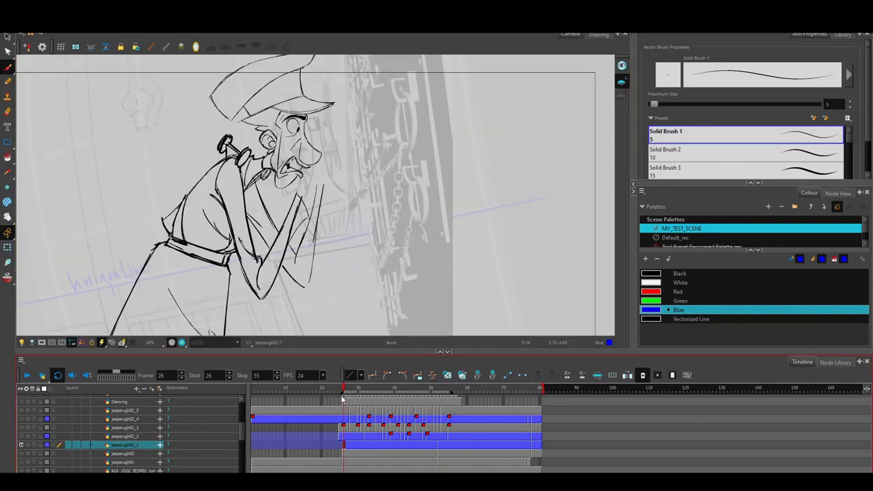
mouse_move(344, 390)
mouse_down()
mouse_move(355, 391)
mouse_move(343, 393)
mouse_up()
mouse_move(345, 389)
mouse_down()
mouse_move(429, 391)
mouse_move(449, 401)
mouse_move(386, 390)
mouse_move(458, 390)
mouse_move(347, 389)
mouse_move(414, 389)
mouse_move(432, 400)
mouse_move(336, 390)
mouse_move(430, 390)
mouse_move(344, 390)
mouse_up()
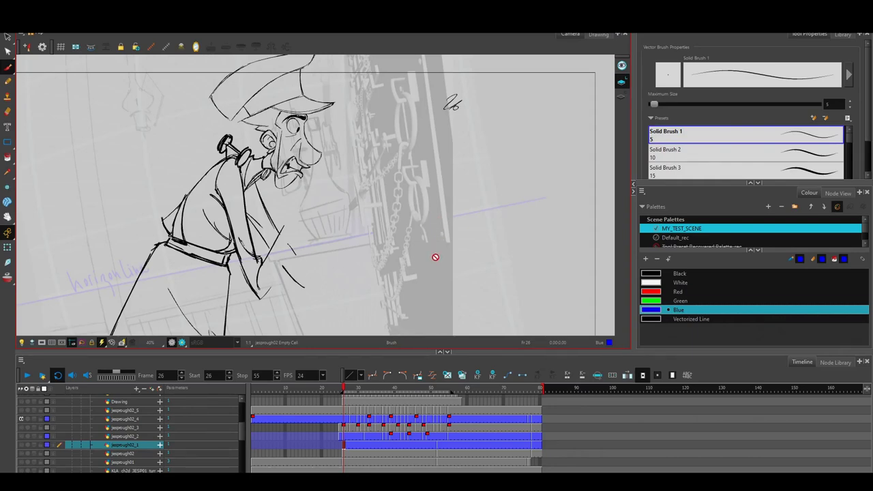
On the jesprough02_4 layer at frame 26, sketch a blue hand with a raised thumb and extended finger beside the camera frame
click(344, 419)
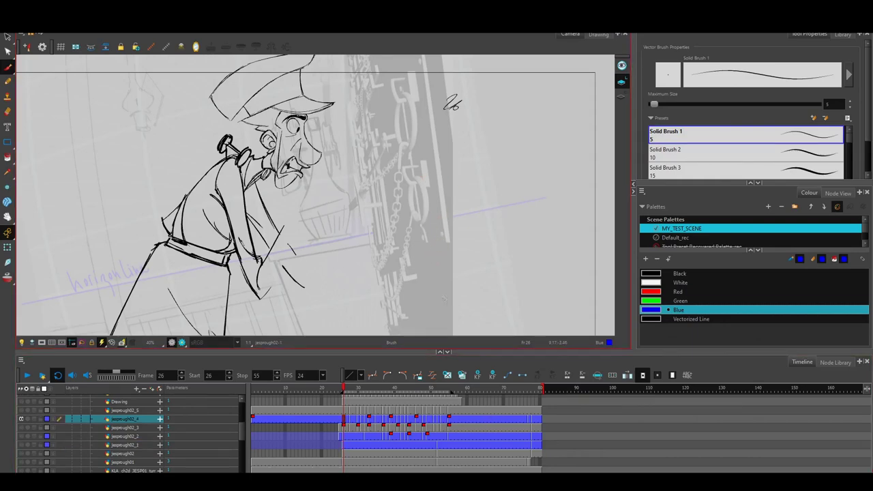
key(space)
drag(519, 266, 315, 286)
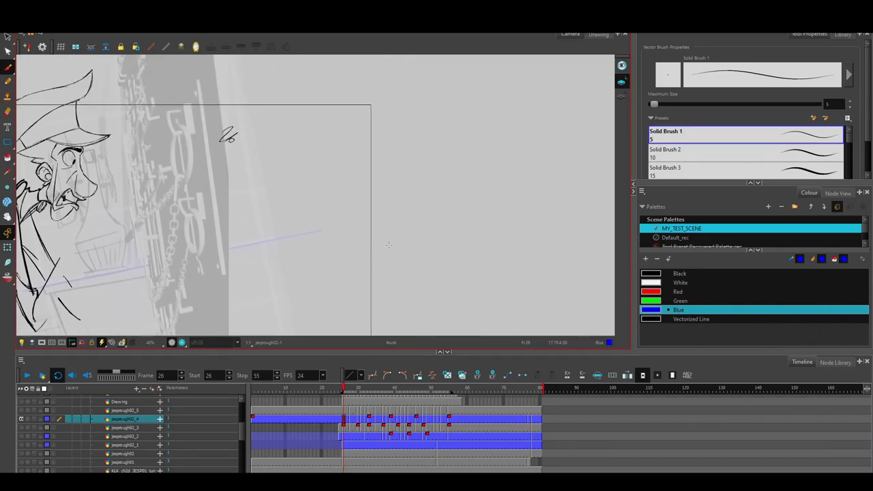
mouse_move(403, 241)
mouse_down()
mouse_move(408, 183)
mouse_move(419, 179)
mouse_move(430, 214)
mouse_up()
mouse_move(416, 177)
mouse_down()
mouse_move(412, 215)
mouse_move(430, 215)
mouse_move(483, 265)
mouse_up()
drag(430, 235, 484, 278)
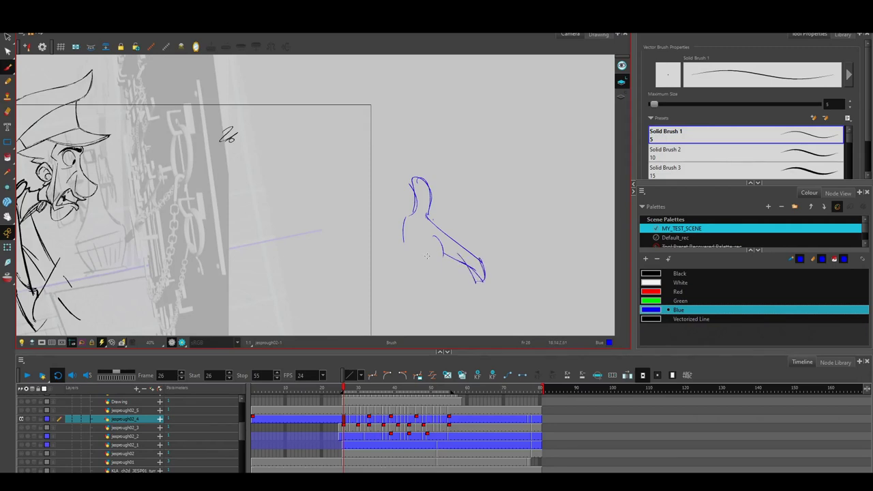
drag(421, 249, 437, 260)
drag(431, 268, 459, 260)
drag(400, 238, 401, 218)
drag(400, 221, 414, 211)
drag(415, 272, 391, 259)
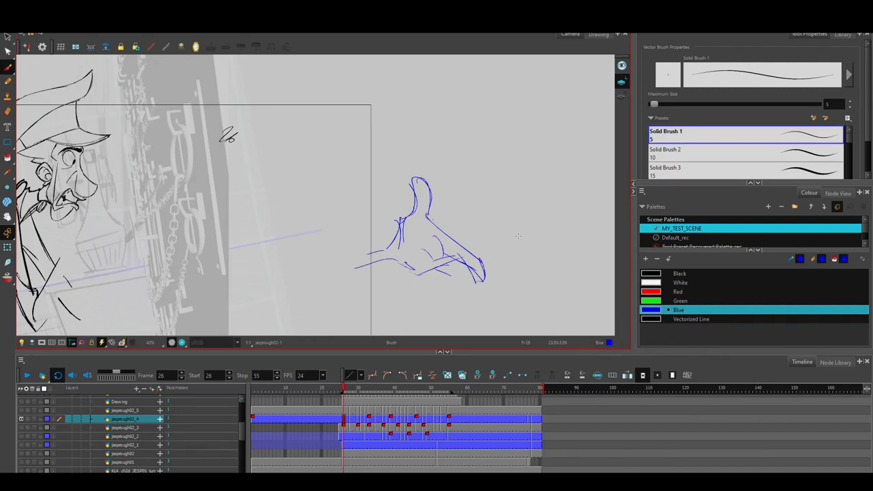
Sketch a second blue hand with a bent wrist and fingers pointing down, above the first hand
drag(462, 163, 505, 185)
mouse_move(476, 149)
mouse_down()
mouse_move(506, 173)
mouse_move(546, 148)
mouse_move(573, 166)
mouse_up()
drag(571, 169, 575, 191)
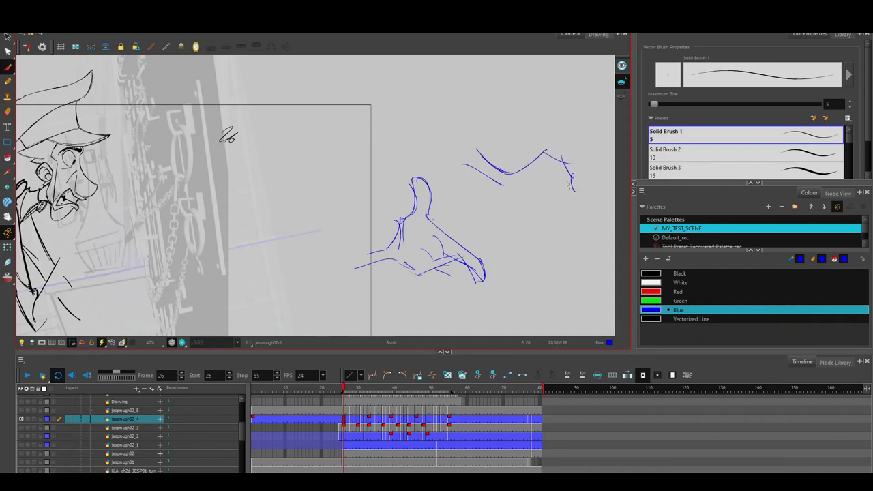
drag(546, 163, 557, 188)
drag(539, 171, 542, 196)
drag(519, 200, 573, 181)
Sketch a third blue hand with five spread fingers beside the other two hand sketches
drag(559, 229, 376, 227)
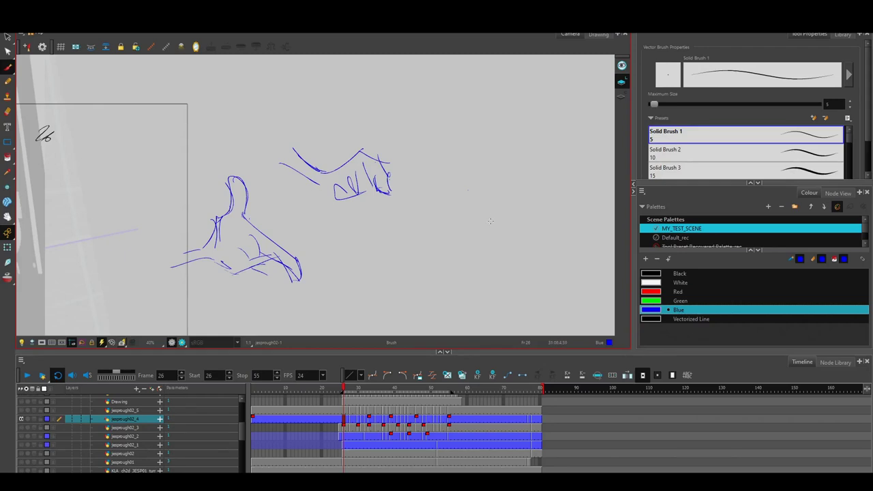
mouse_move(490, 221)
mouse_down()
mouse_move(435, 181)
mouse_move(425, 217)
mouse_move(451, 246)
mouse_up()
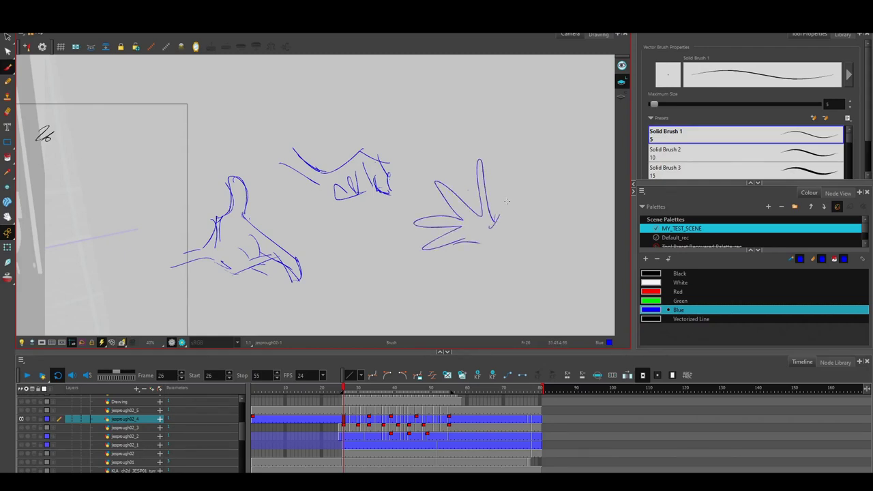
drag(506, 200, 482, 236)
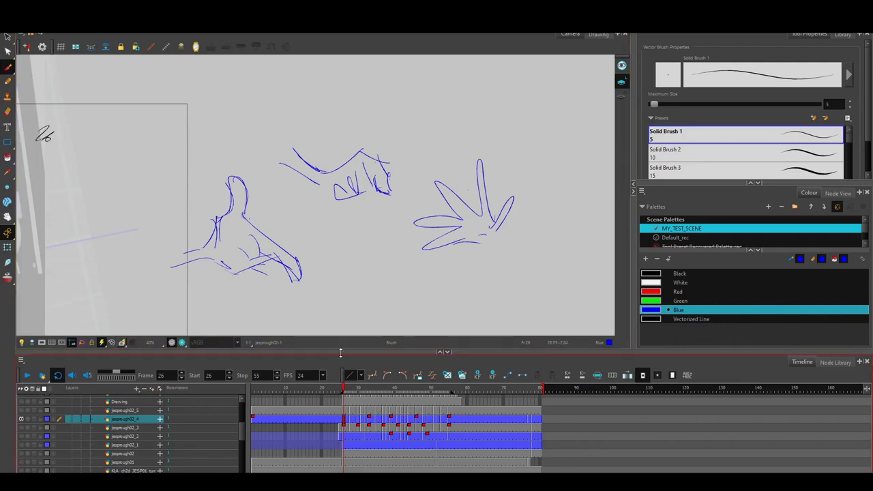
Hide the jesprough02_4 layer and show the hands_2 layer to isolate the drawn hands
click(21, 418)
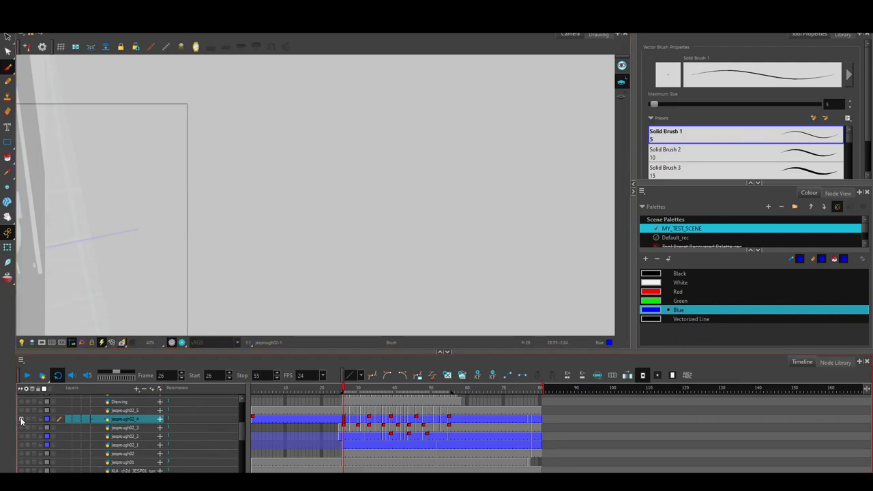
drag(243, 431, 242, 423)
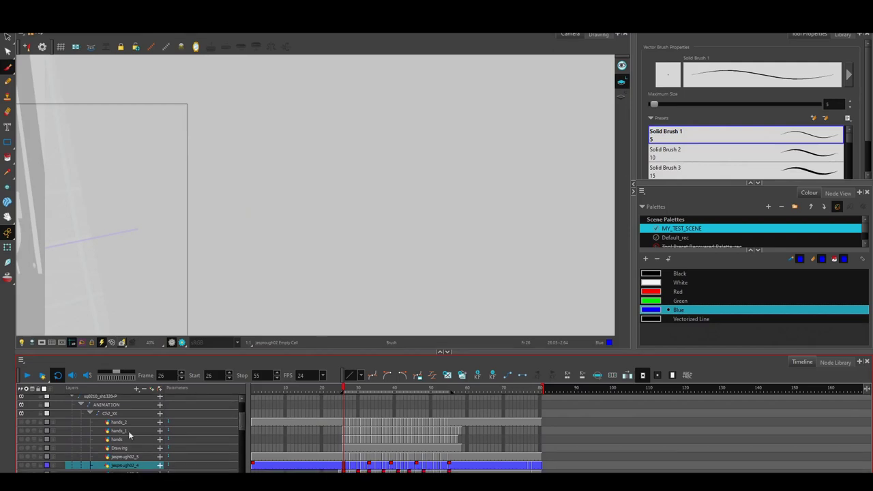
click(25, 423)
mouse_move(42, 289)
mouse_down()
mouse_move(355, 262)
mouse_move(448, 220)
mouse_move(468, 251)
mouse_up()
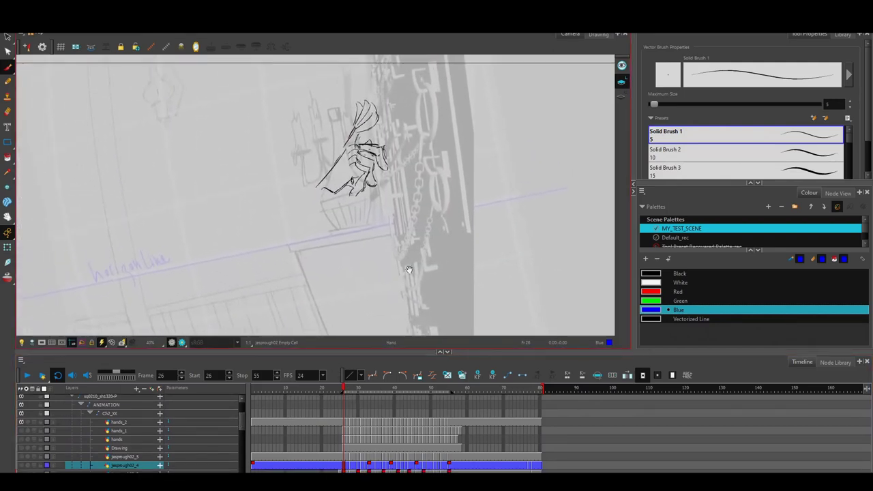
Show the jesprough02_5 layer with the hands and scrub the animation between frames 26 and 44
mouse_move(345, 390)
mouse_down()
mouse_move(447, 401)
mouse_move(384, 403)
mouse_move(344, 392)
mouse_move(458, 399)
mouse_move(354, 387)
mouse_move(408, 401)
mouse_up()
click(21, 455)
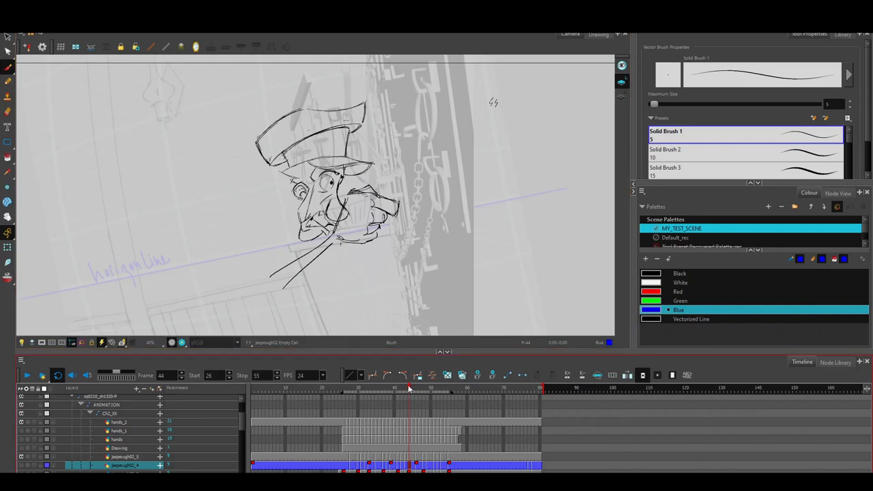
mouse_move(410, 389)
mouse_down()
mouse_move(448, 389)
mouse_move(343, 389)
mouse_move(443, 401)
mouse_move(349, 393)
mouse_move(408, 405)
mouse_move(450, 400)
mouse_move(353, 400)
mouse_move(445, 399)
mouse_move(347, 391)
mouse_up()
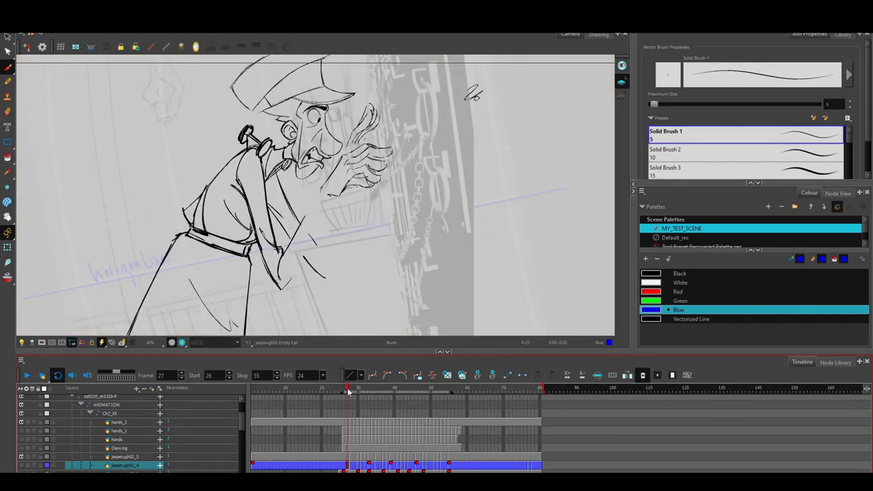